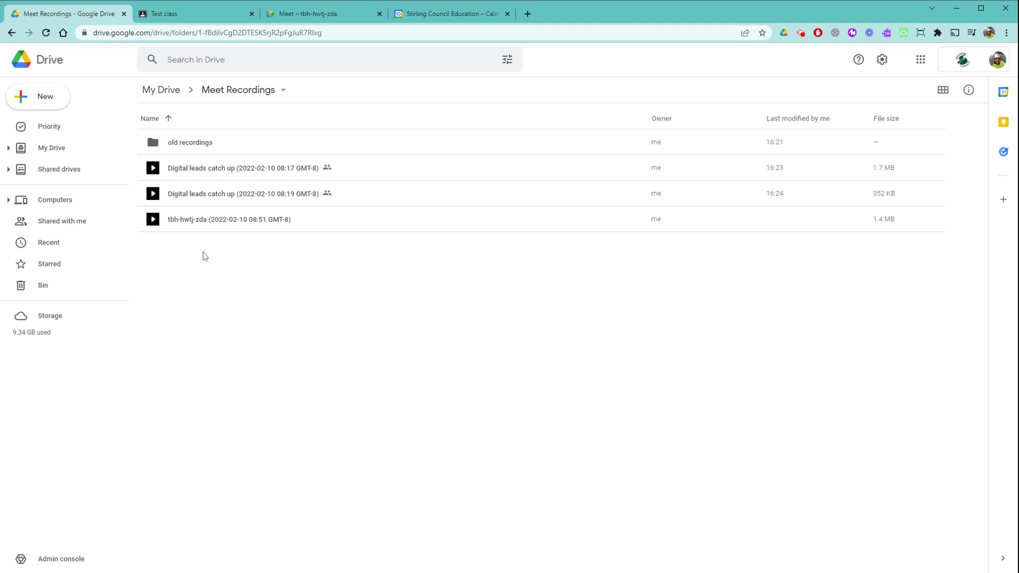
- Select the tbh-hwtj-zda recording row in the Meet Recordings folder
click(186, 222)
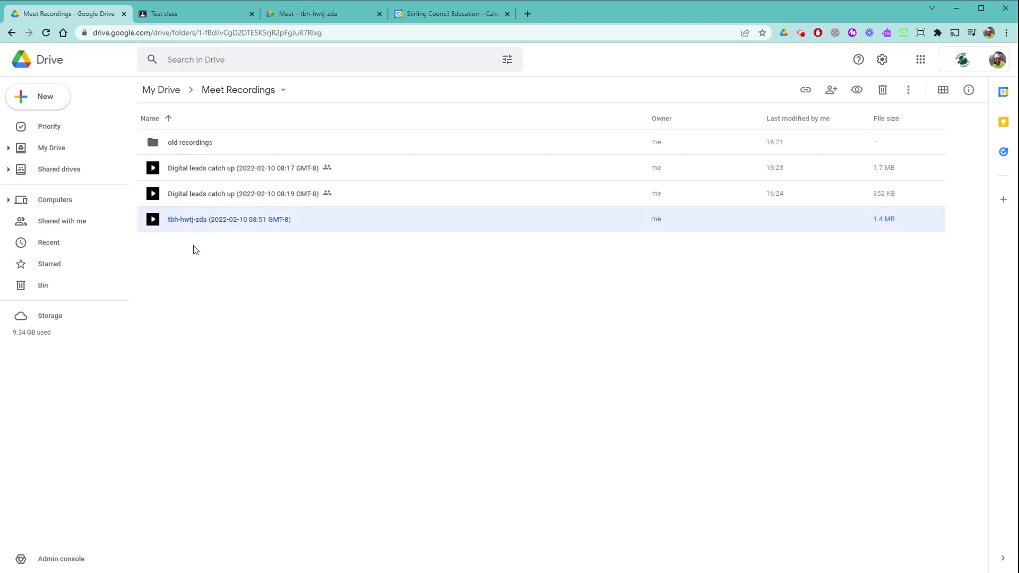
click(293, 17)
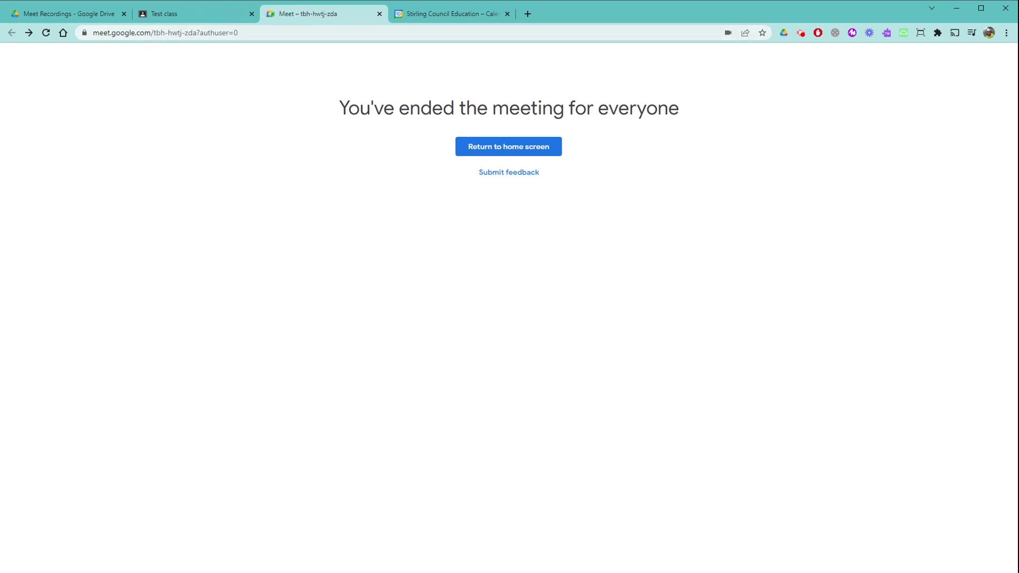
drag(153, 33, 197, 33)
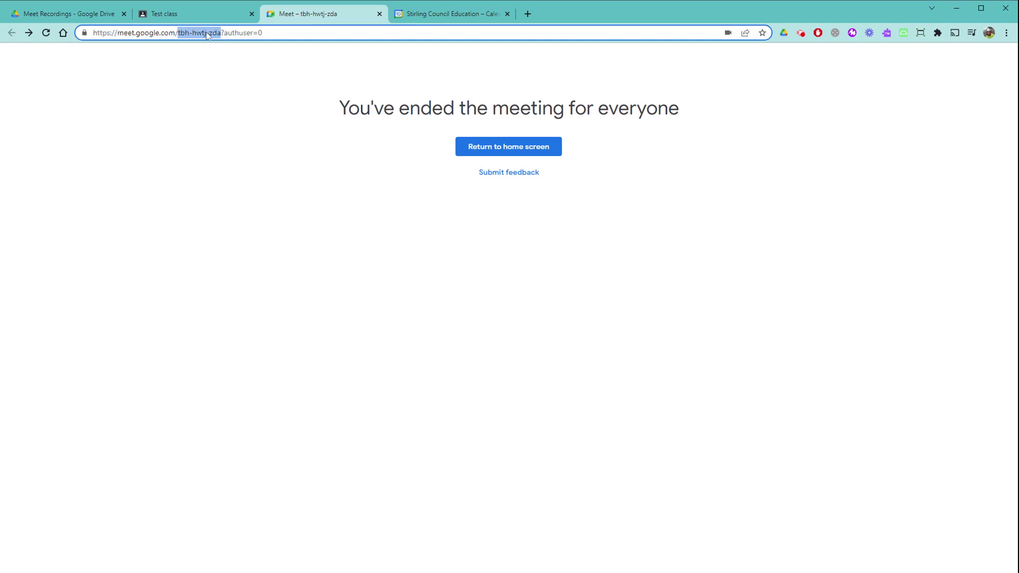
click(201, 13)
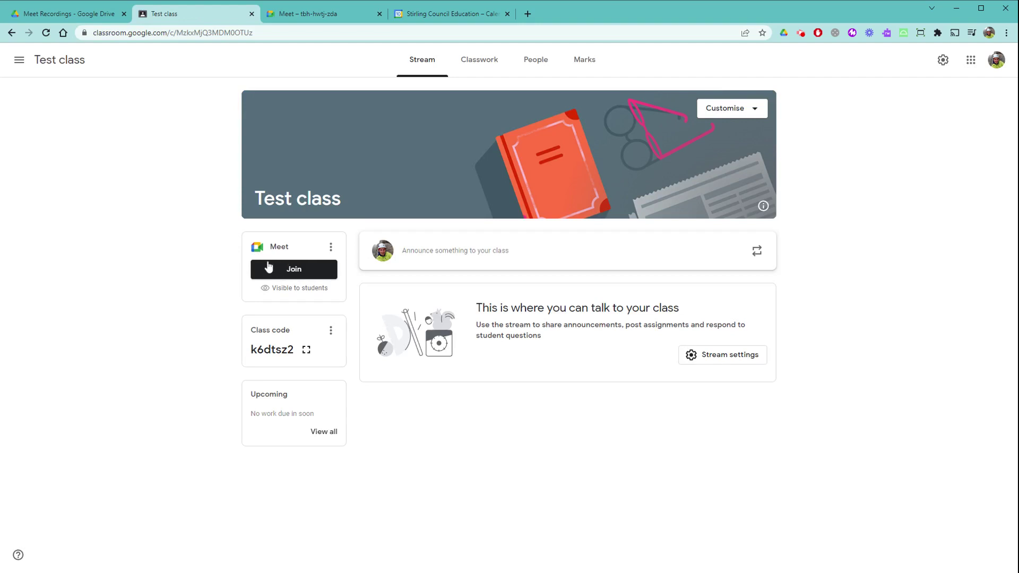
click(298, 20)
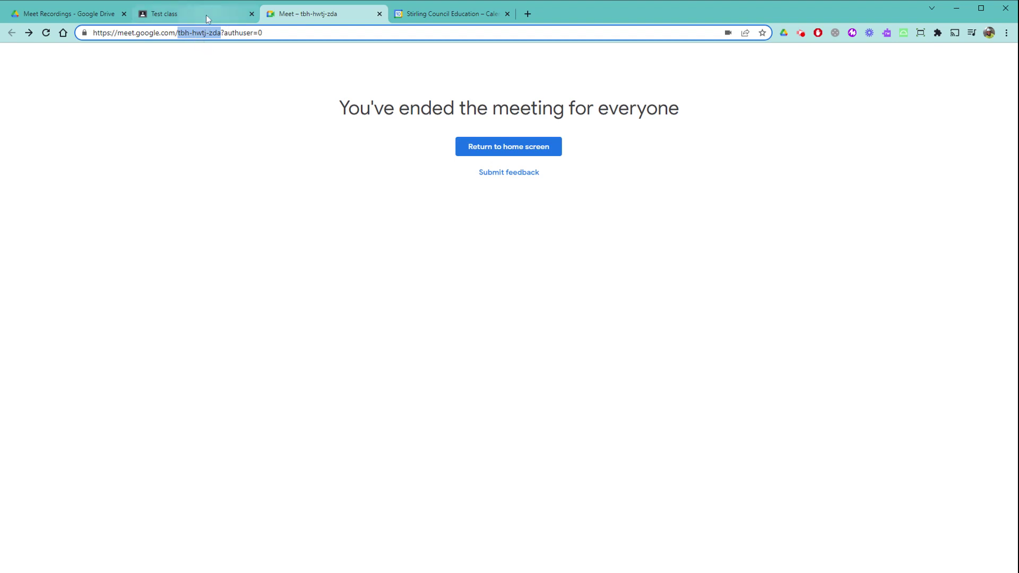
click(82, 18)
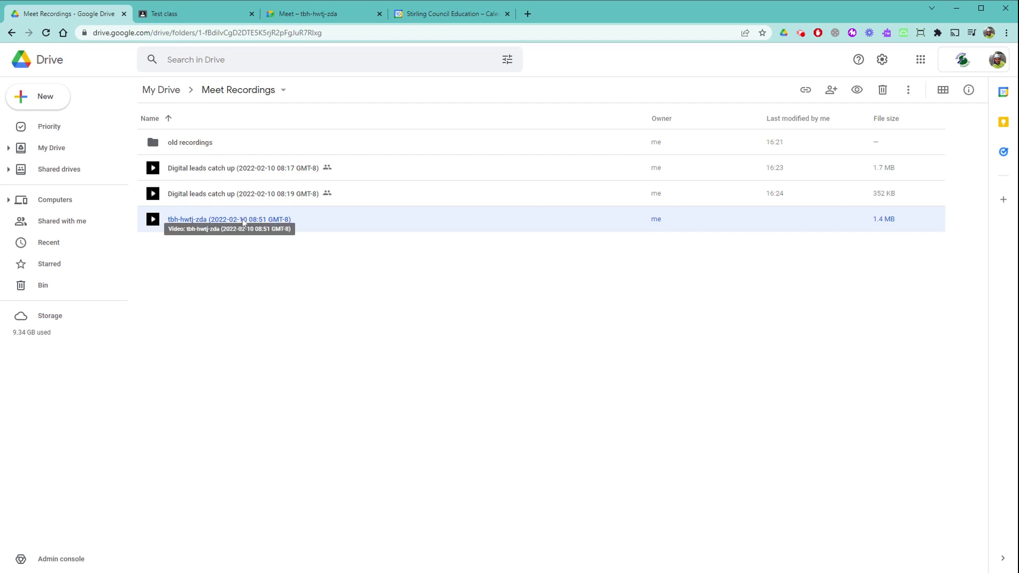
- Make the tbh-hwtj-zda link viewable by Stirling Council Education, copy it, and go to Test class
right_click(189, 221)
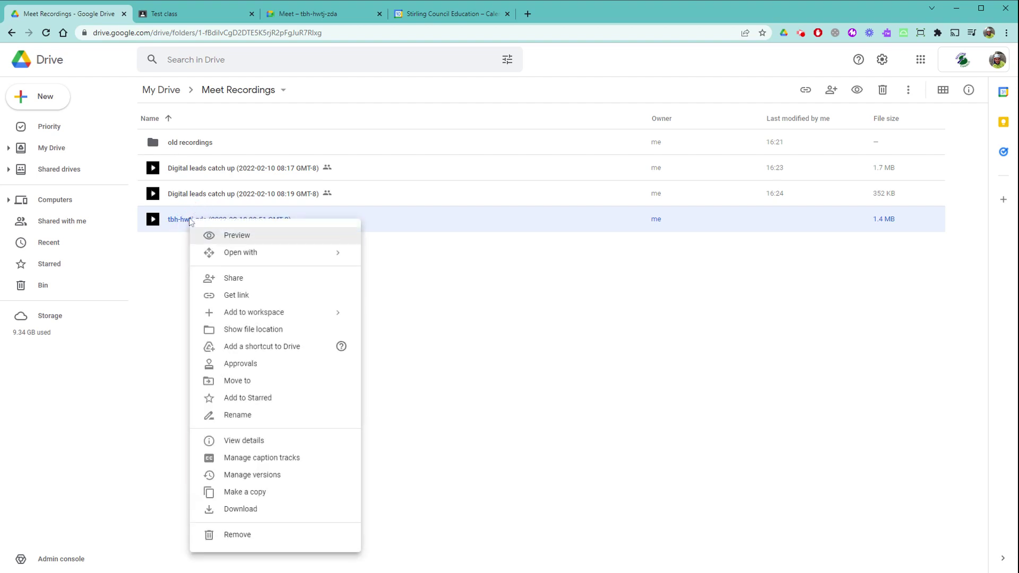
click(240, 296)
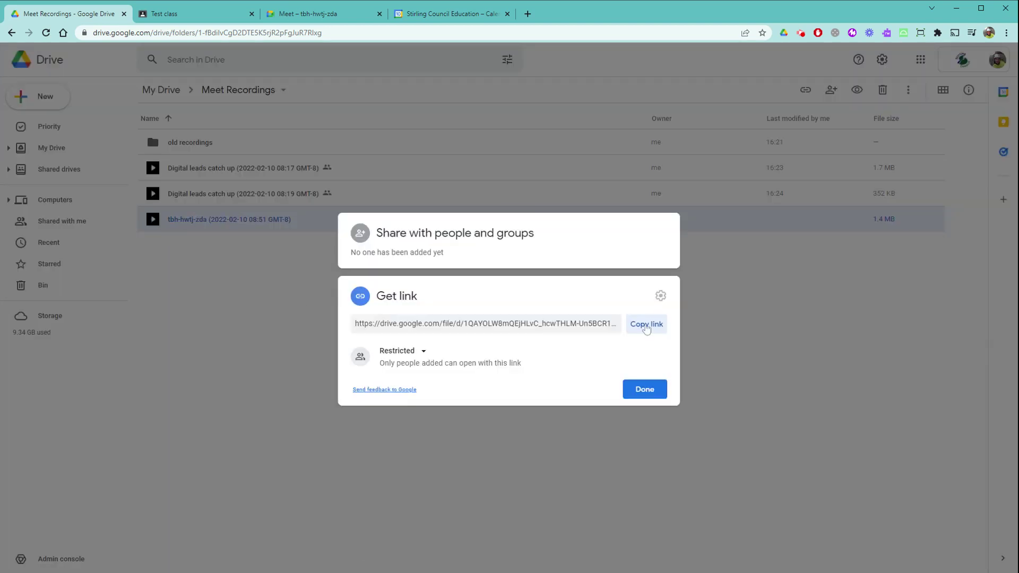
click(420, 353)
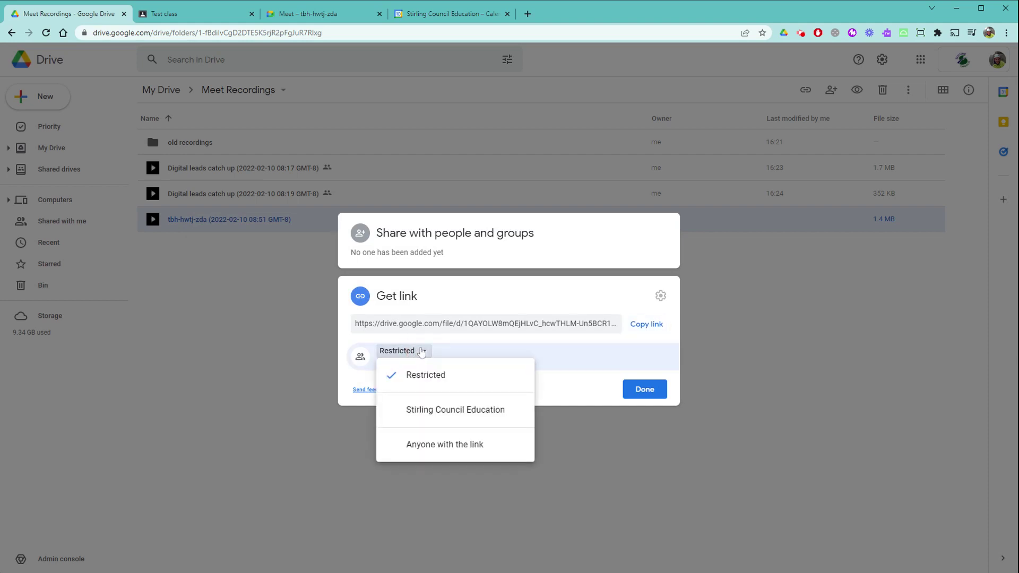
click(420, 411)
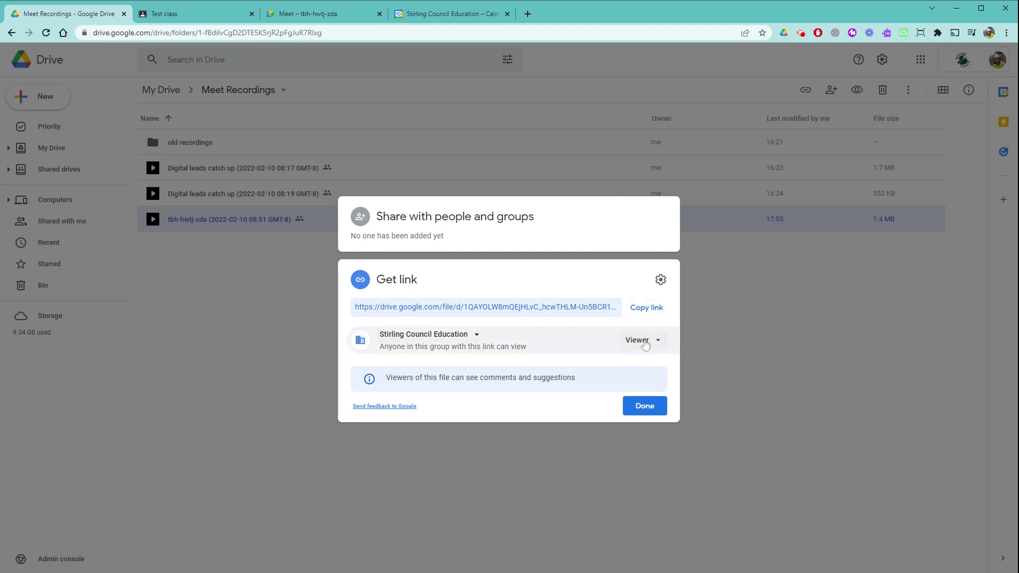
click(643, 310)
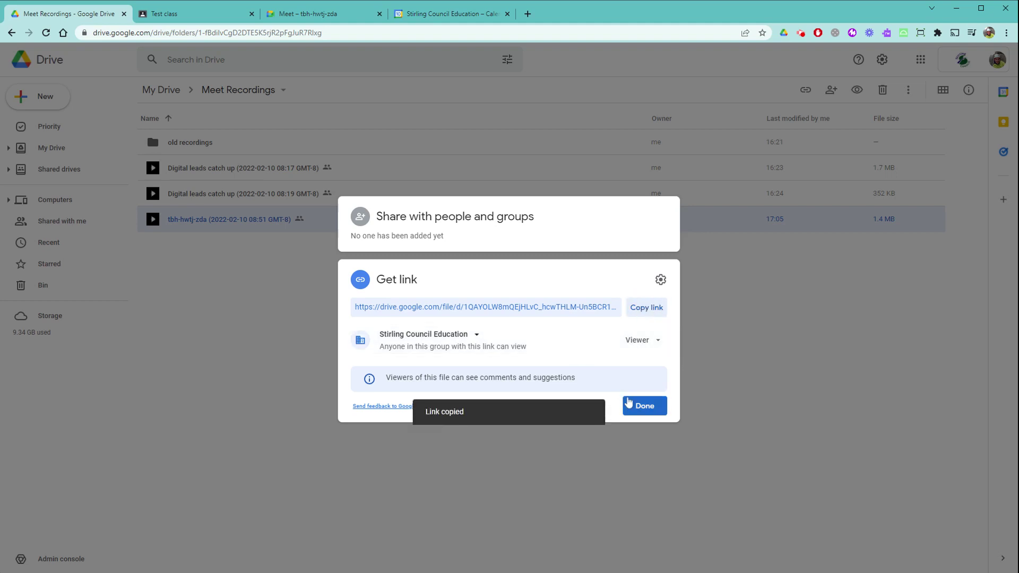
click(165, 14)
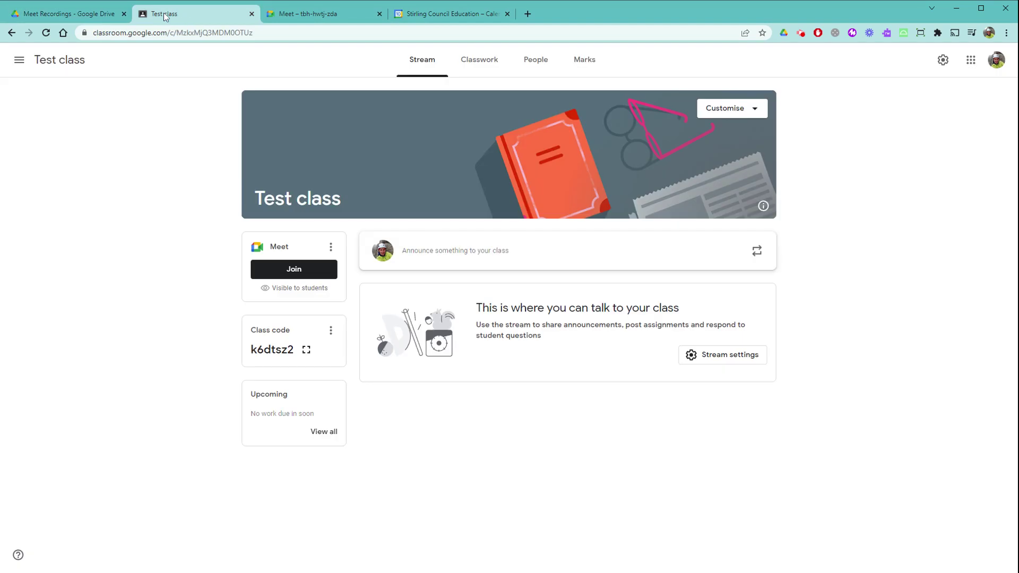
- Draft a Test class announcement reading 'Meet recording' with the pasted link, then remove that attachment
click(433, 250)
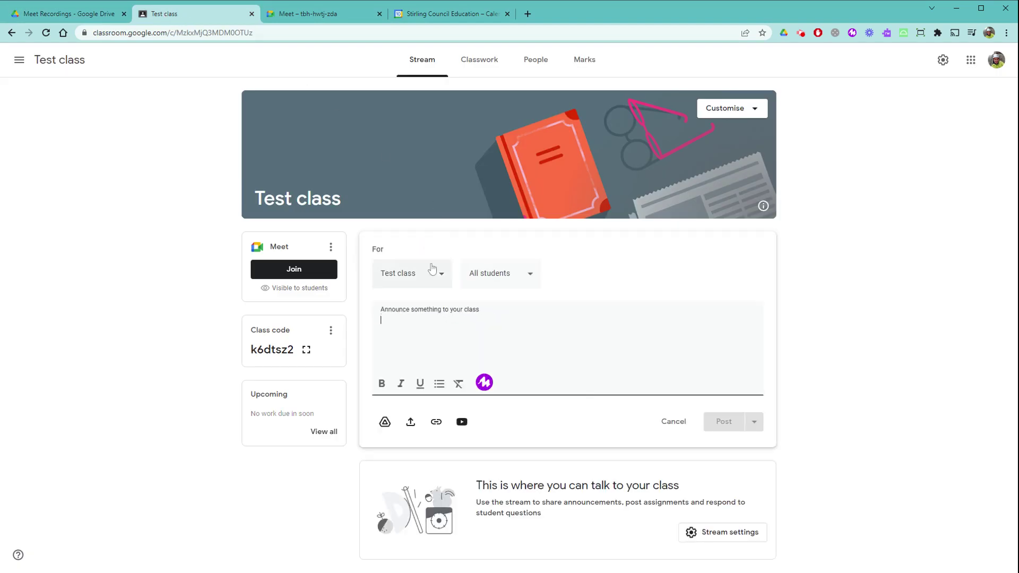
click(436, 422)
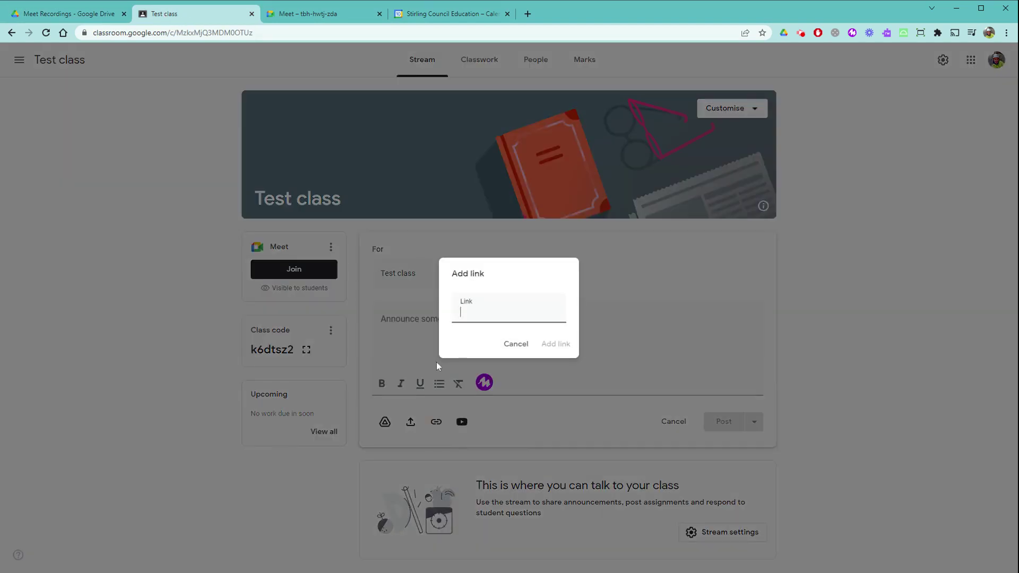
key(ctrl+v)
click(550, 344)
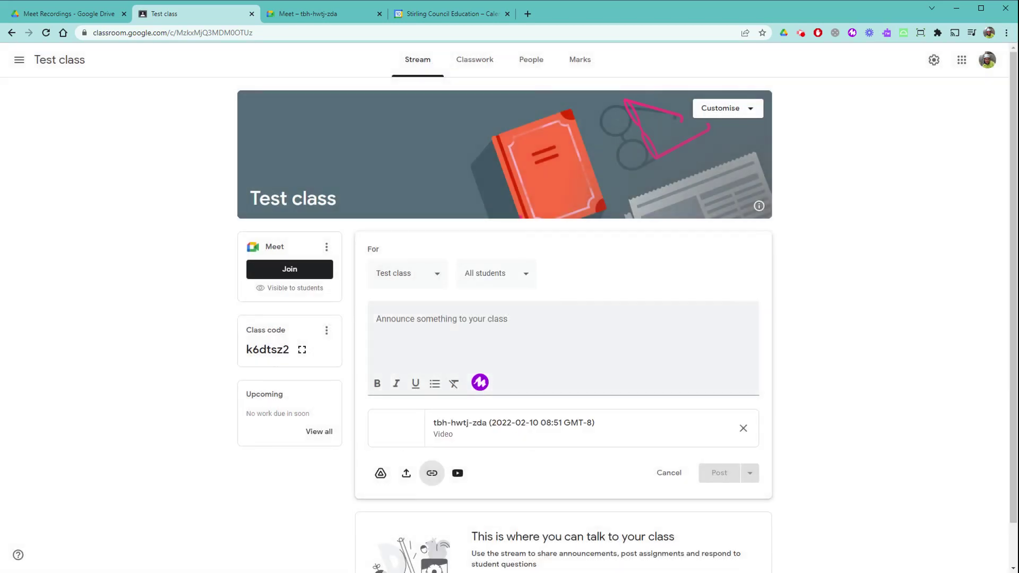
click(549, 346)
text(Meet recording)
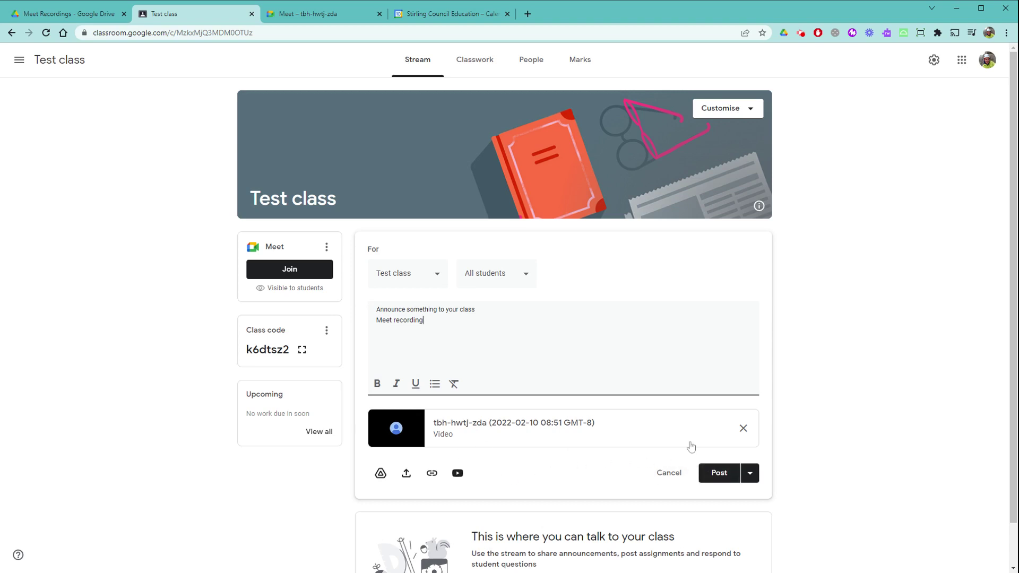
click(743, 428)
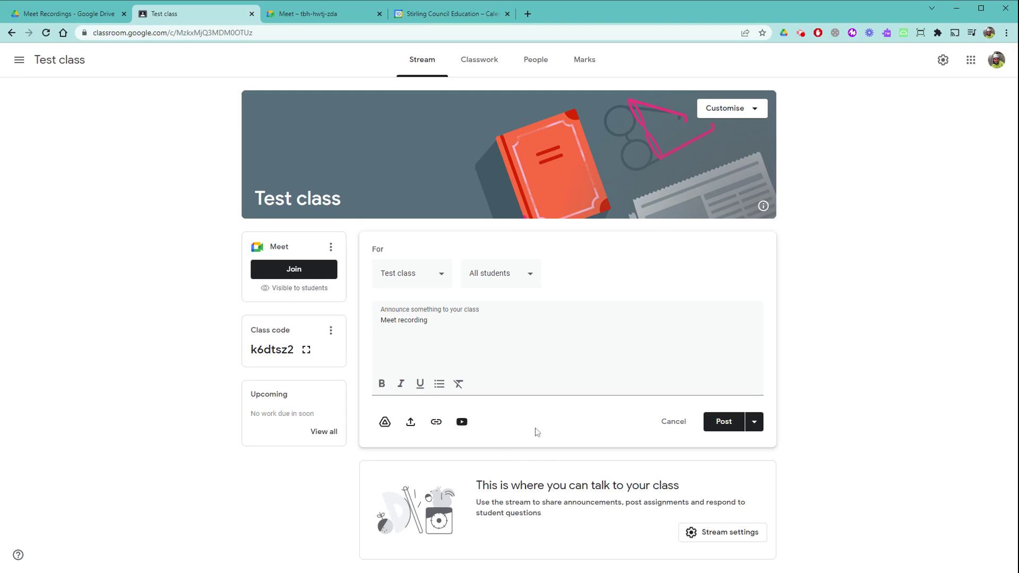
- Attach the tbh-hwtj-zda video from My Drive > Meet Recordings, then head to Classwork
click(384, 423)
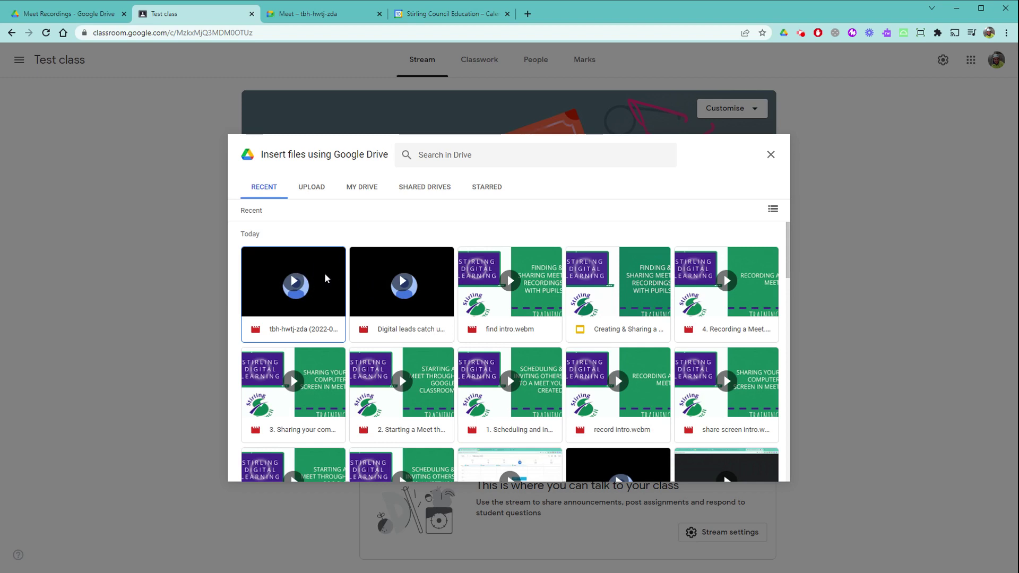
click(354, 190)
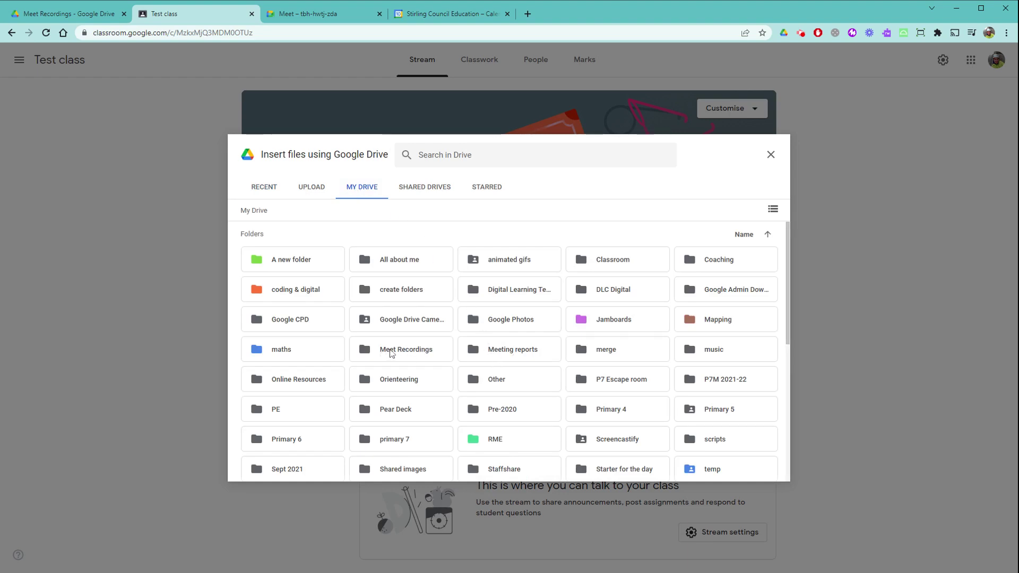
click(393, 352)
double_click(394, 351)
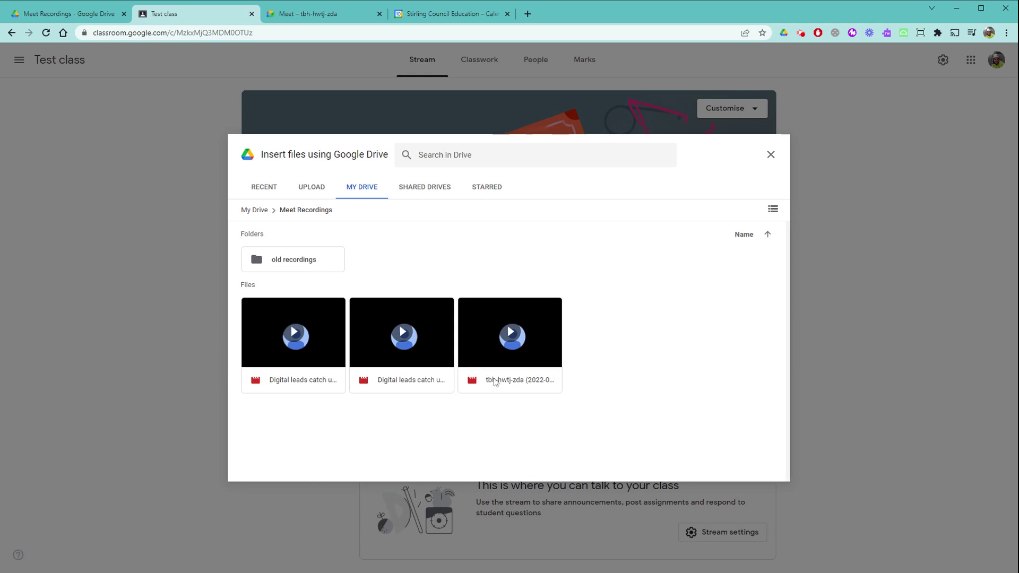
double_click(479, 332)
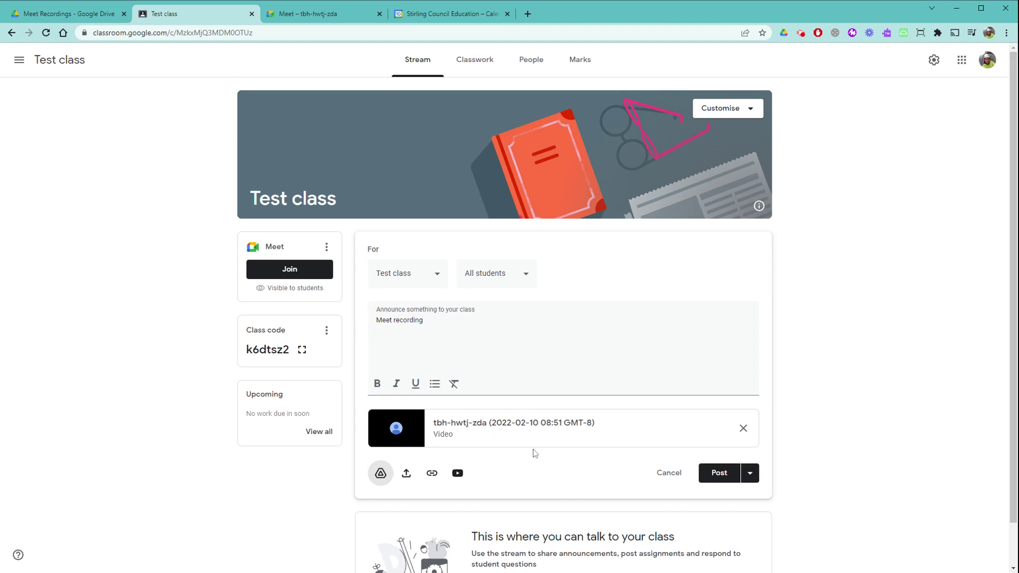
click(474, 68)
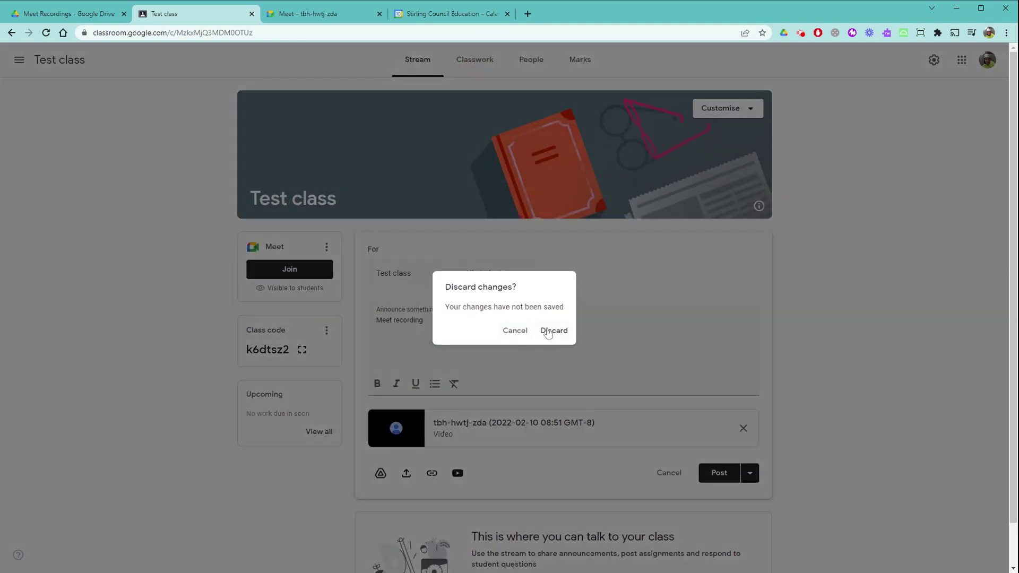
- Discard the announcement draft, then start a new assignment and close it unsaved
click(549, 330)
click(315, 101)
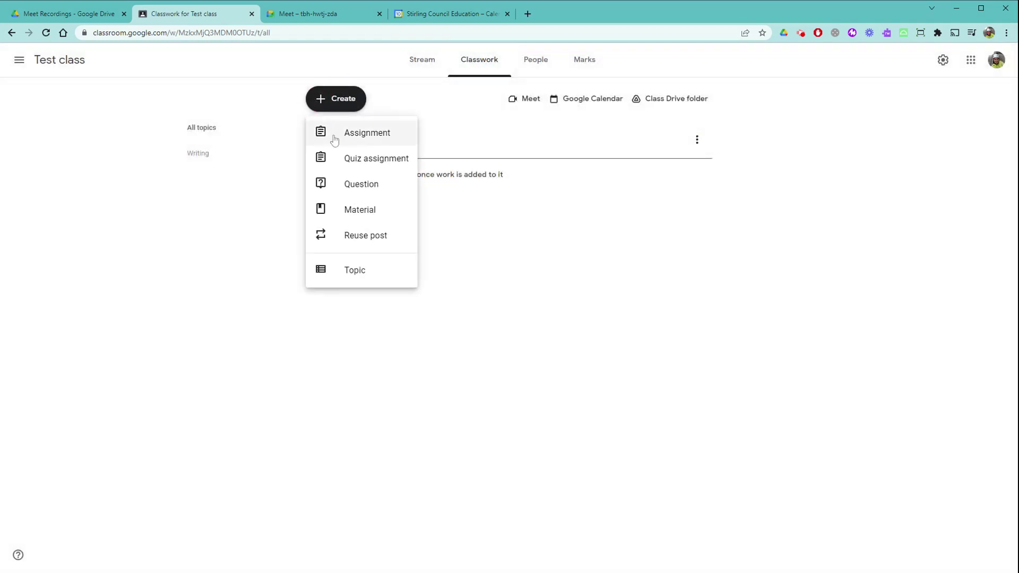
click(336, 133)
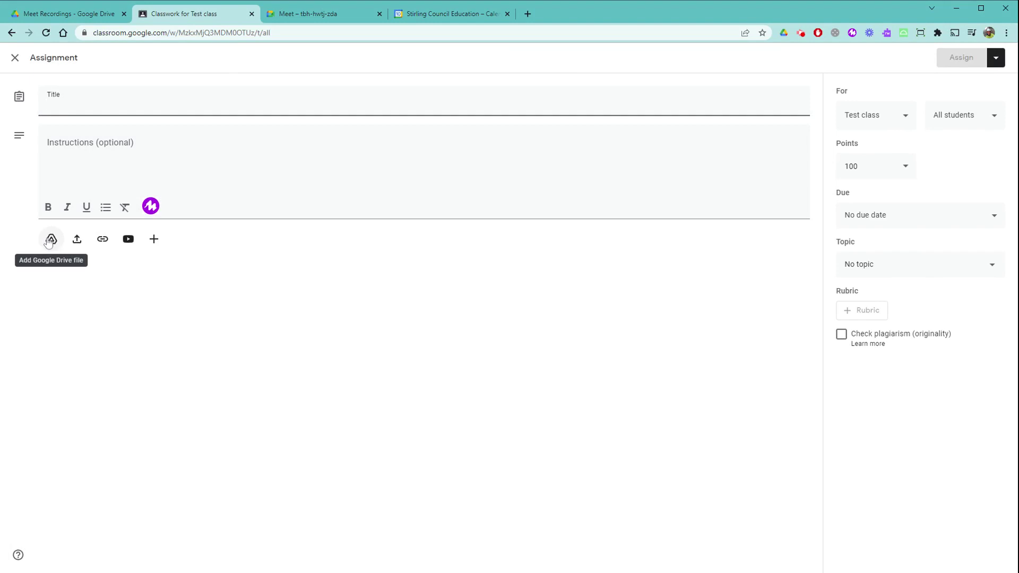
click(15, 58)
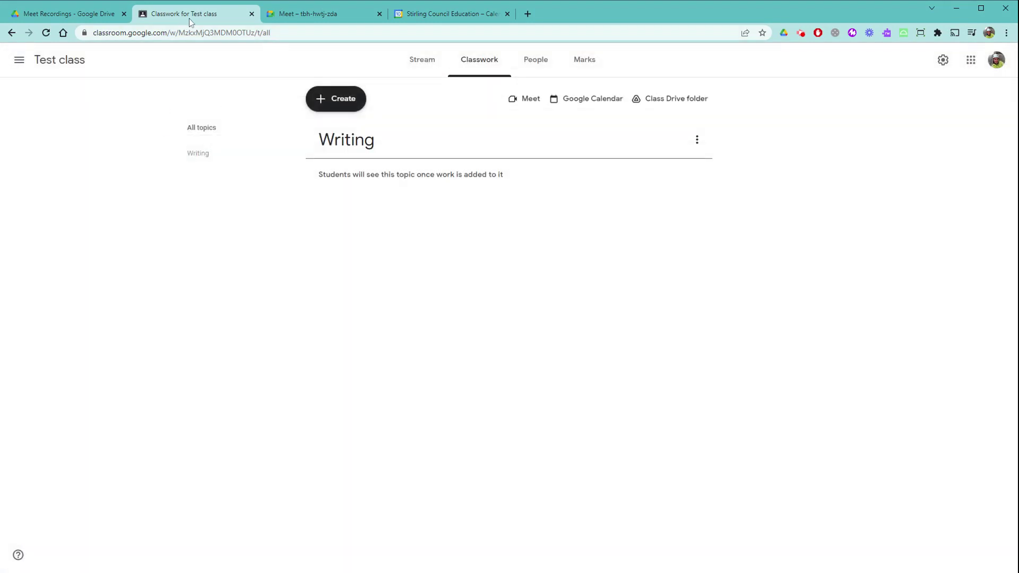
- Close the recording's Share dialog in Drive and bring up the video's options
click(88, 18)
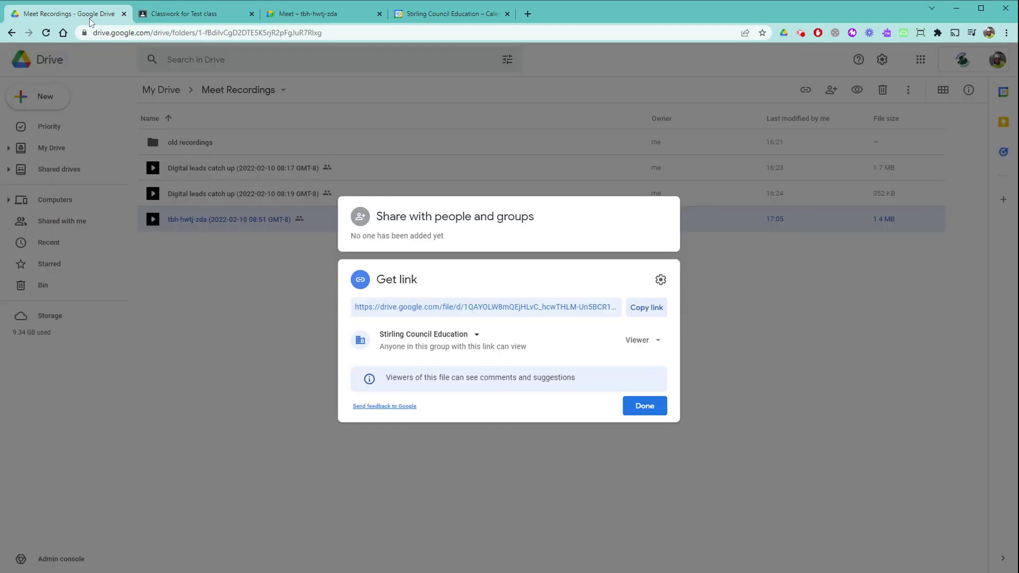
click(649, 407)
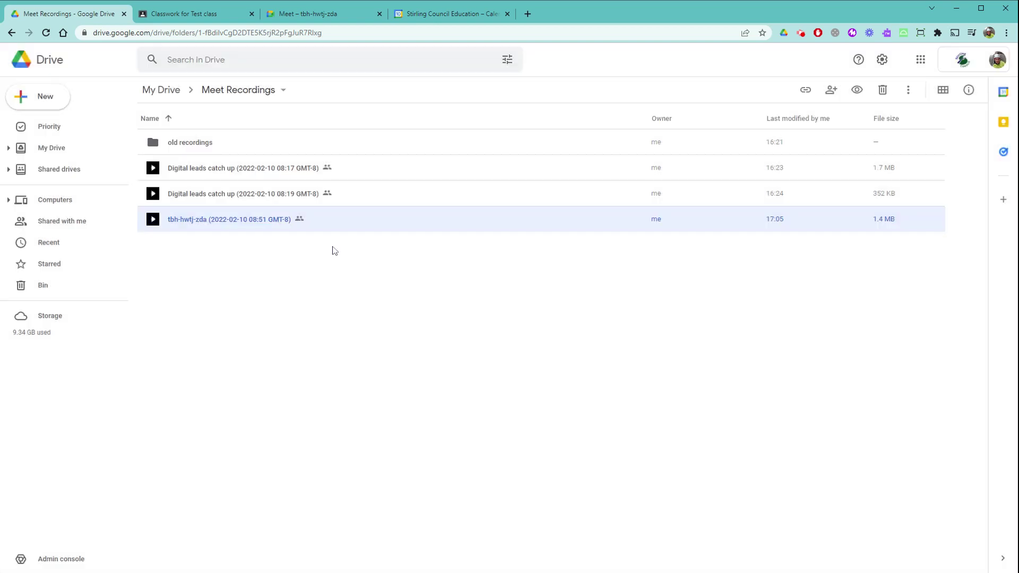
right_click(234, 216)
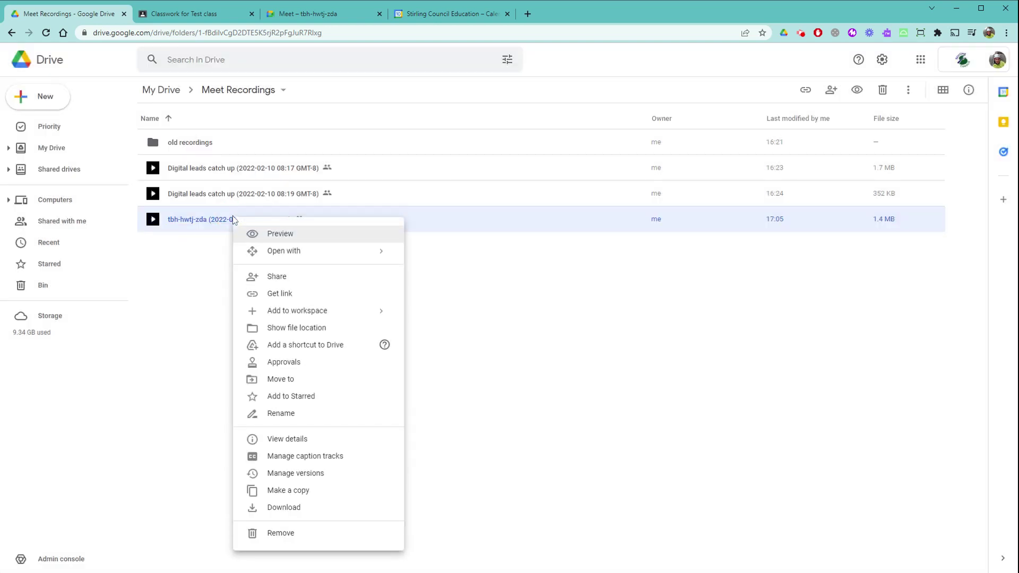
- Start a new Test class Stream announcement with a Drive file attachment, then go to Calendar
click(191, 18)
click(422, 60)
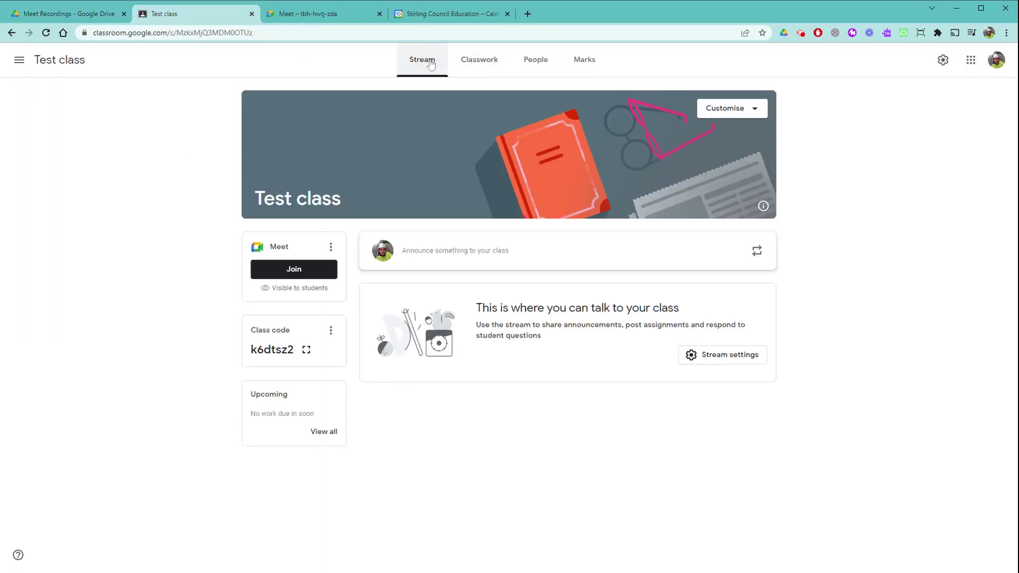
click(433, 256)
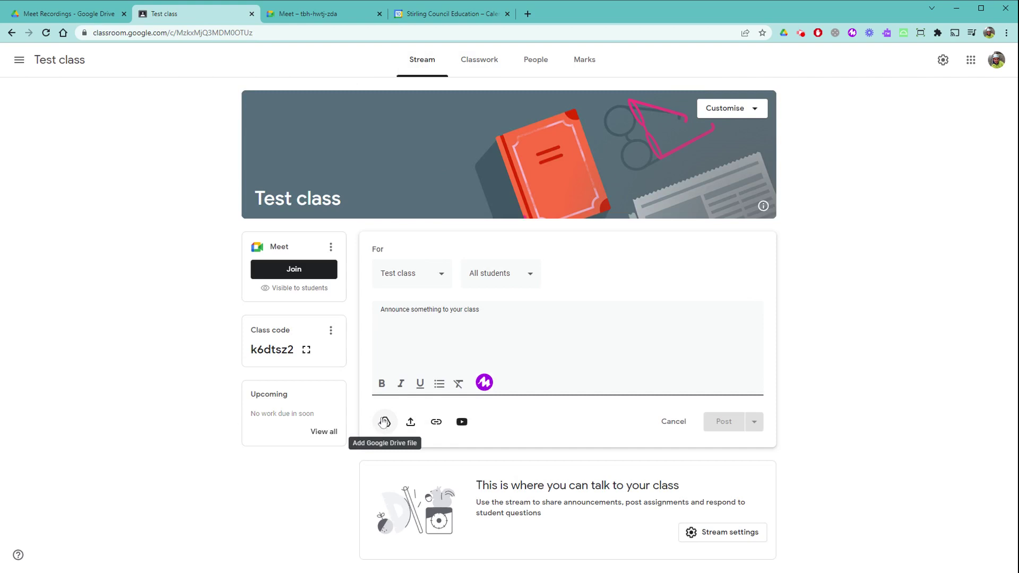
click(384, 425)
click(423, 16)
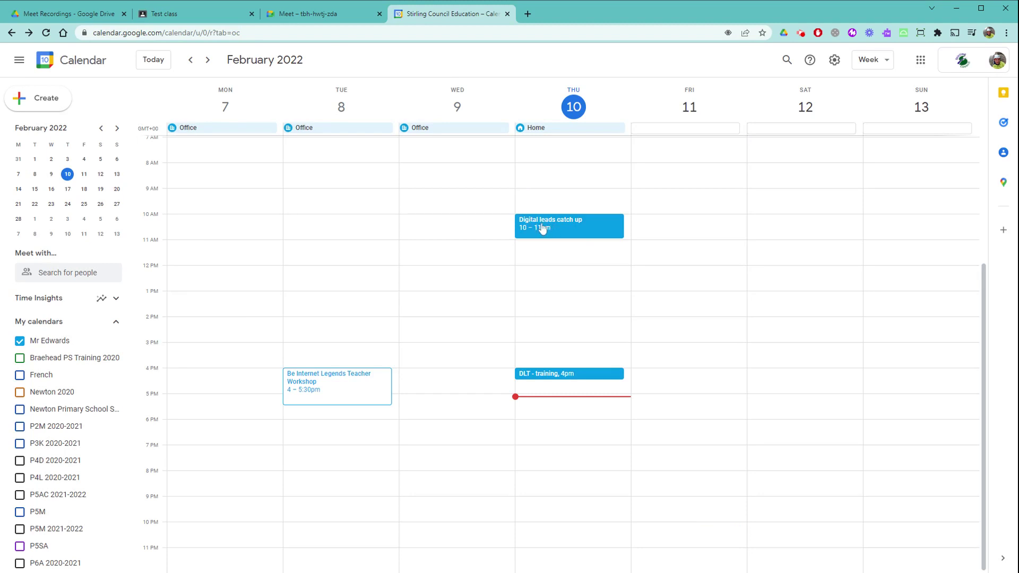
- Go back to the Meet Recordings folder in Google Drive
click(72, 19)
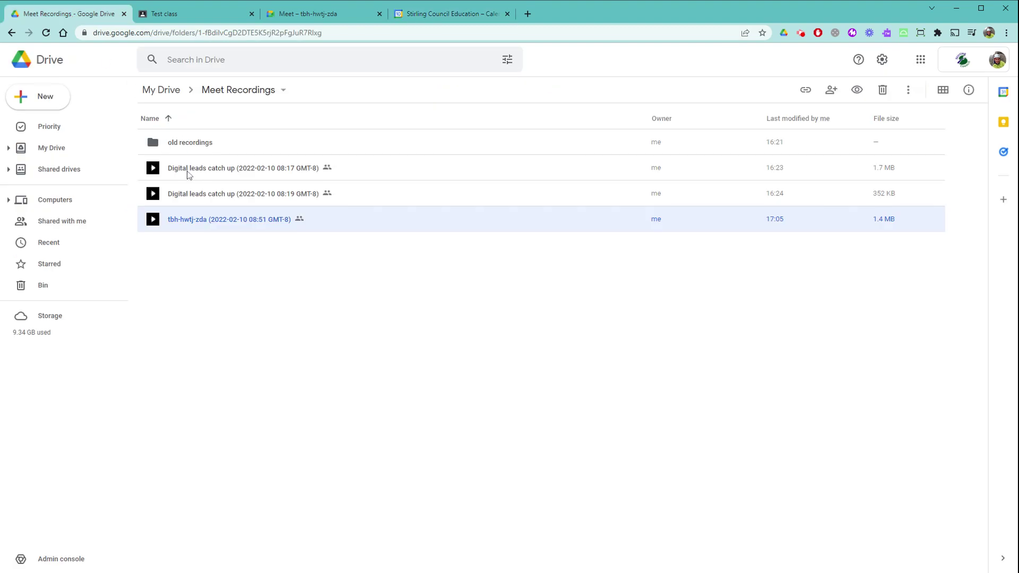